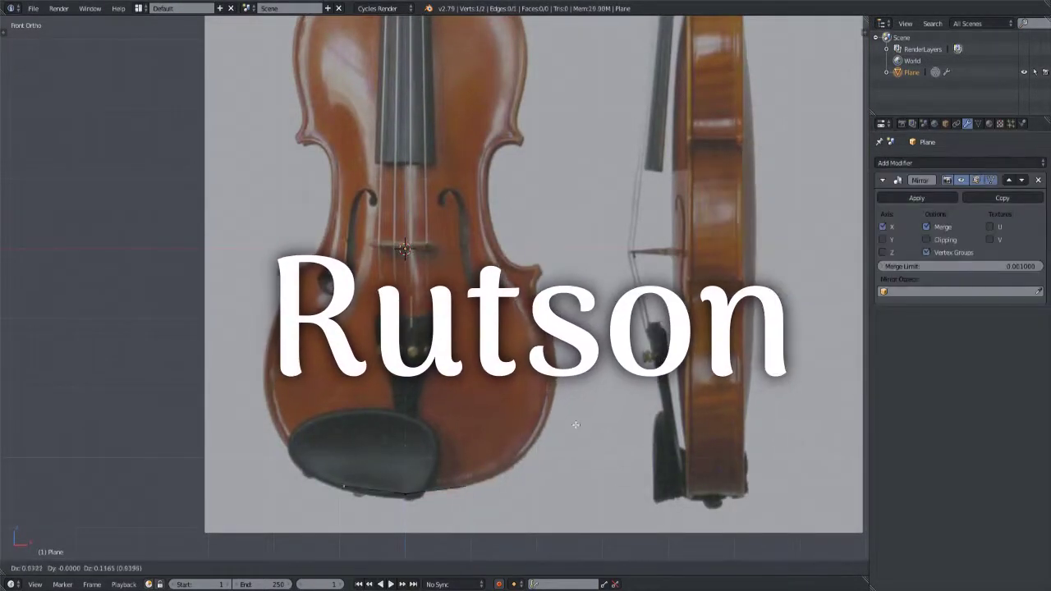
Step: Extrude new vertices along the reference to continue tracing the violin body outline
click(671, 273)
key(e)
scroll(667, 192, up, 5)
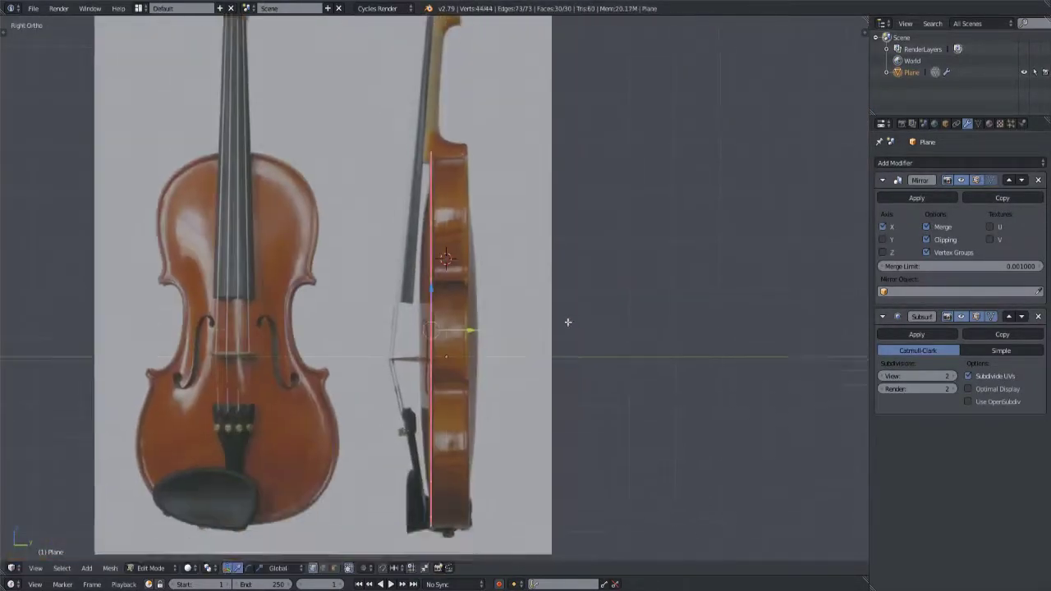
Step: Zoom in on the violin outline where the side rib walls will be shaped
scroll(567, 322, up, 3)
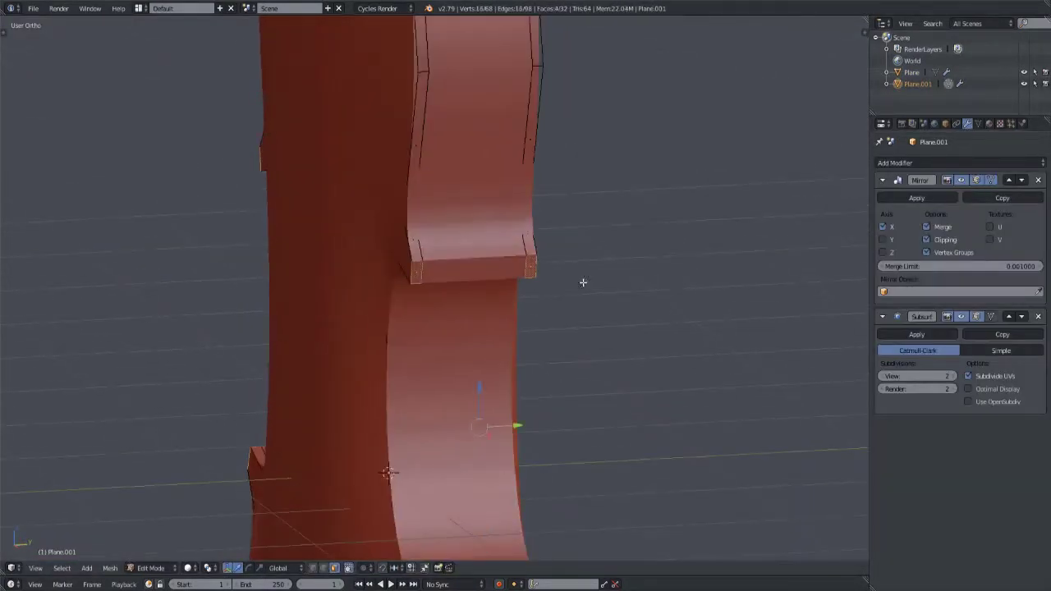
Step: Add a Solidify modifier to give the body mesh thickness
click(961, 162)
click(844, 335)
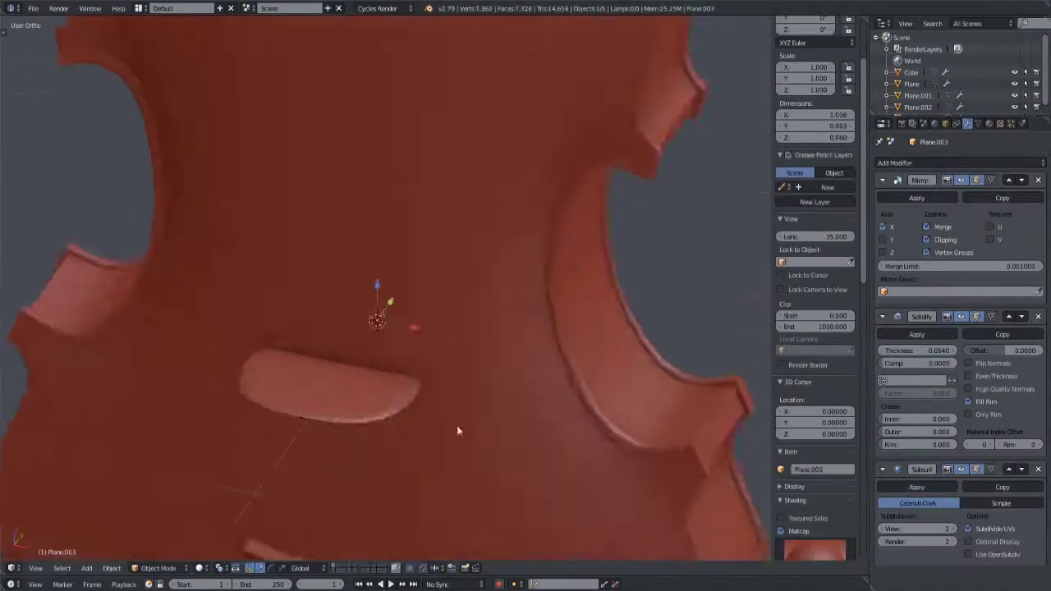
Step: Remove the Solidify modifier from the mesh
click(1038, 316)
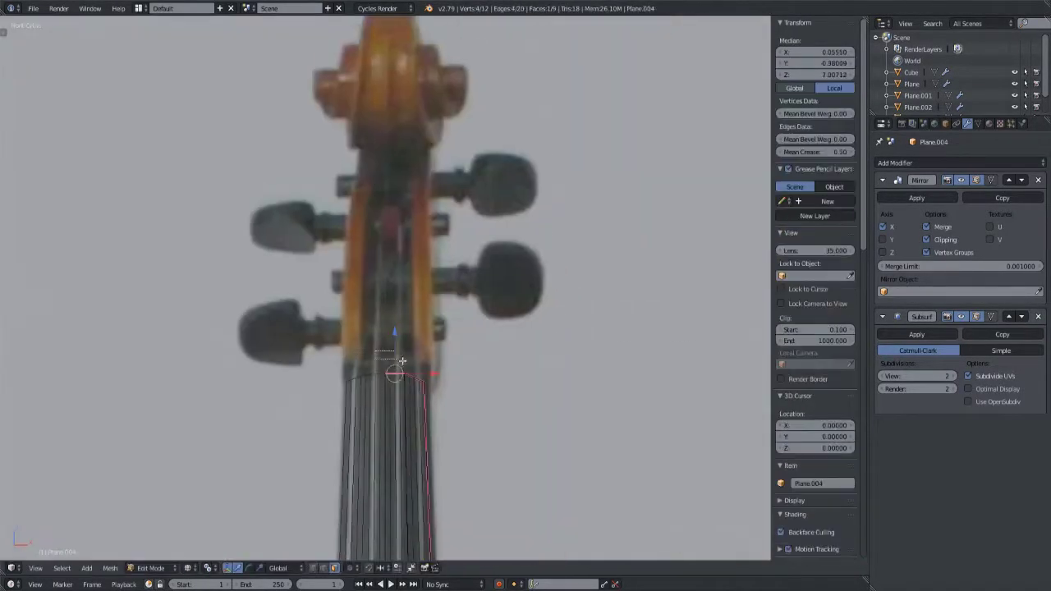
Step: Move the fingerboard's end vertices up to the pegbox and check the model in 3D
key(g)
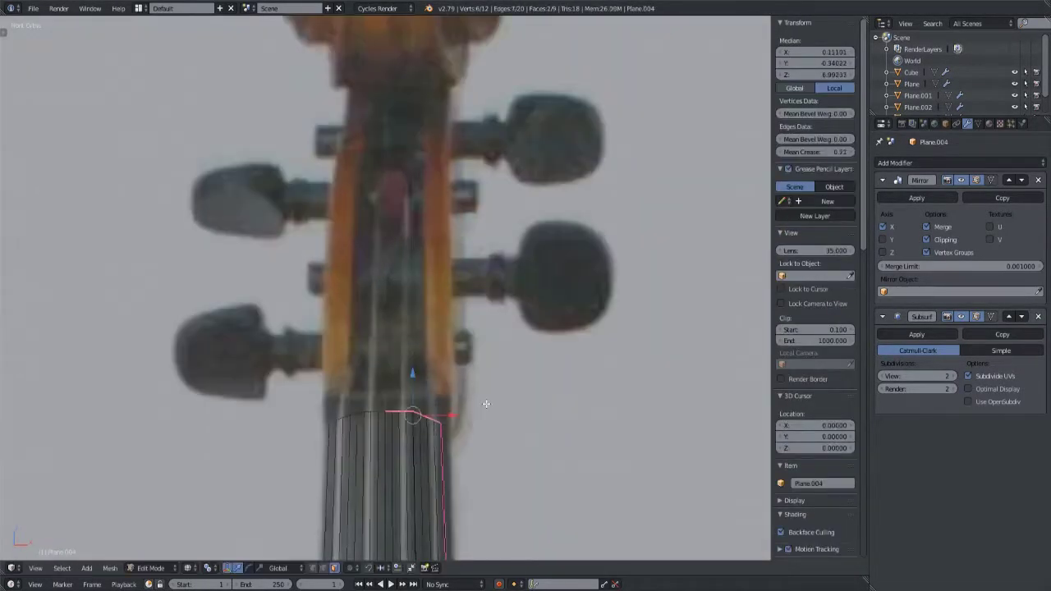
click(503, 382)
middle_drag(504, 382, 461, 461)
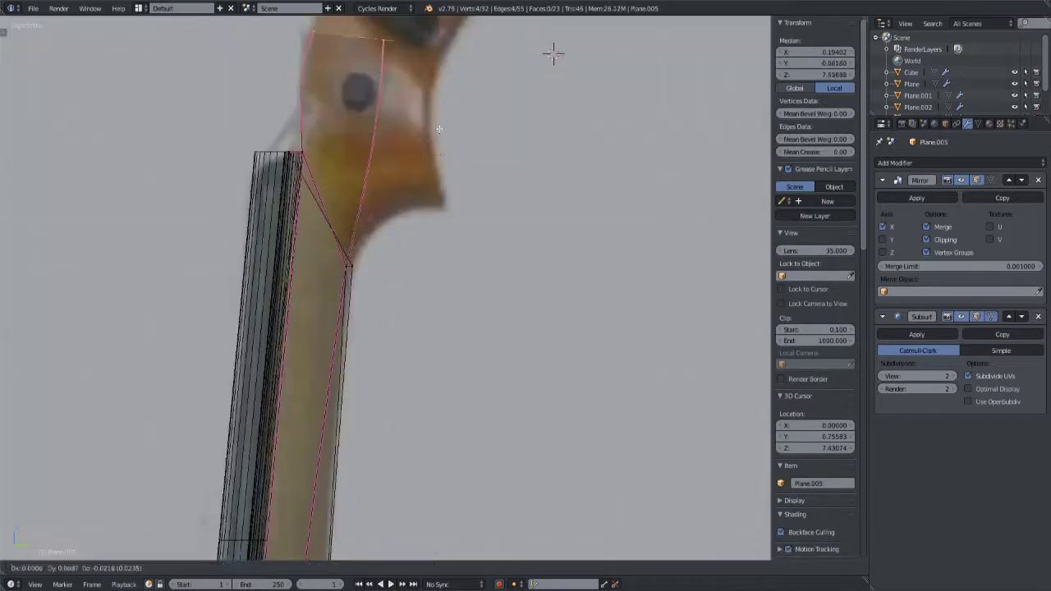
Step: Move a vertex along the neck outline and add an edge loop with Ctrl+R
key(g)
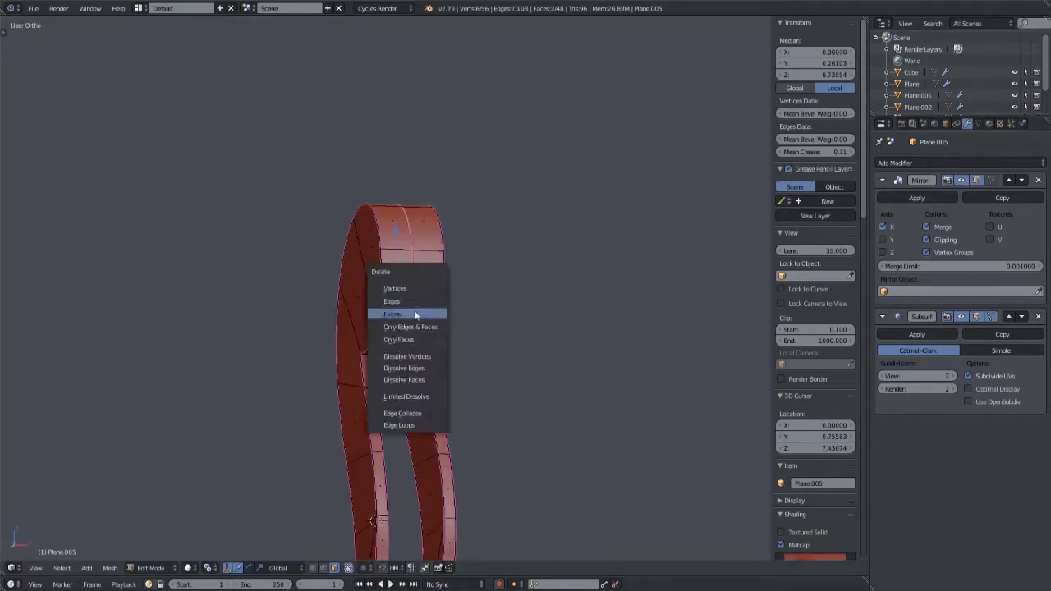
key(ctrl+r)
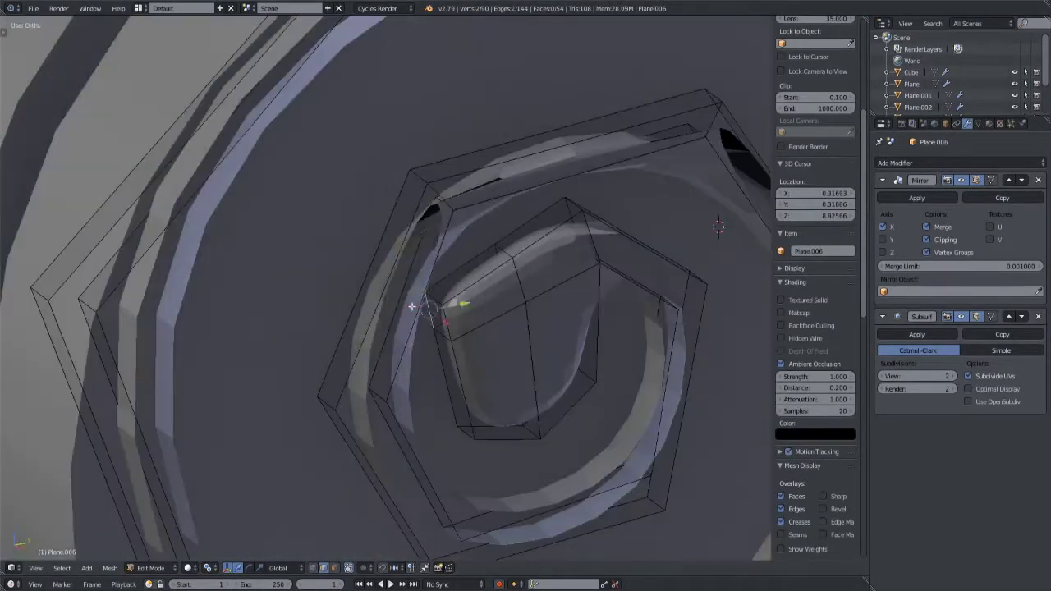
Step: In Edit Mode, move the selected scroll vertices to match the reference outline
mouse_move(412, 307)
middle_down()
mouse_move(437, 390)
mouse_move(170, 214)
mouse_move(434, 211)
mouse_move(520, 274)
mouse_move(547, 262)
mouse_move(540, 216)
mouse_move(460, 271)
middle_up()
scroll(418, 300, down, 3)
scroll(344, 260, down, 3)
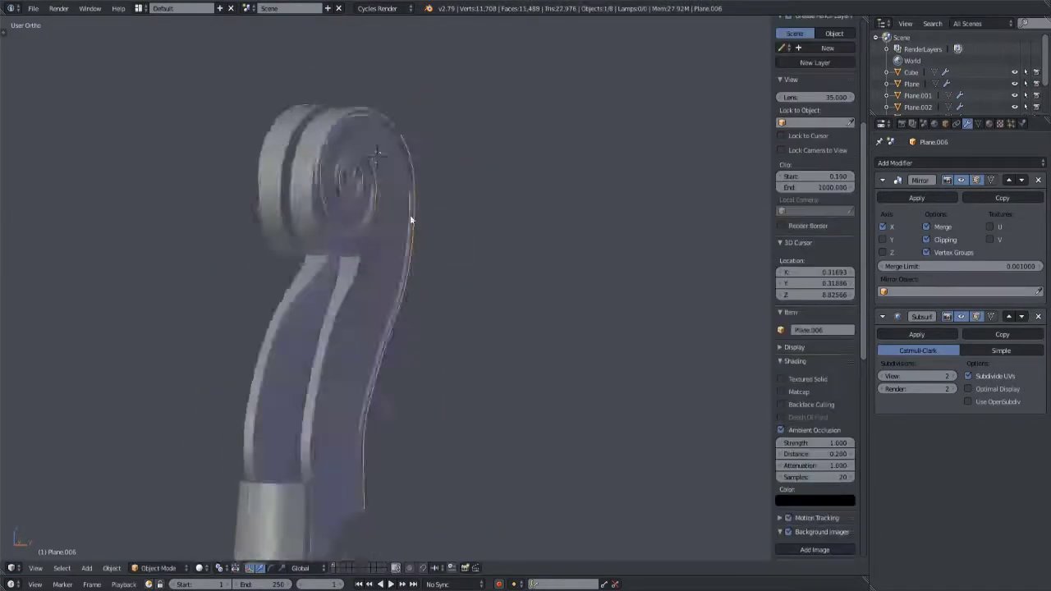
key(Tab)
scroll(411, 220, up, 5)
key(z)
key(g)
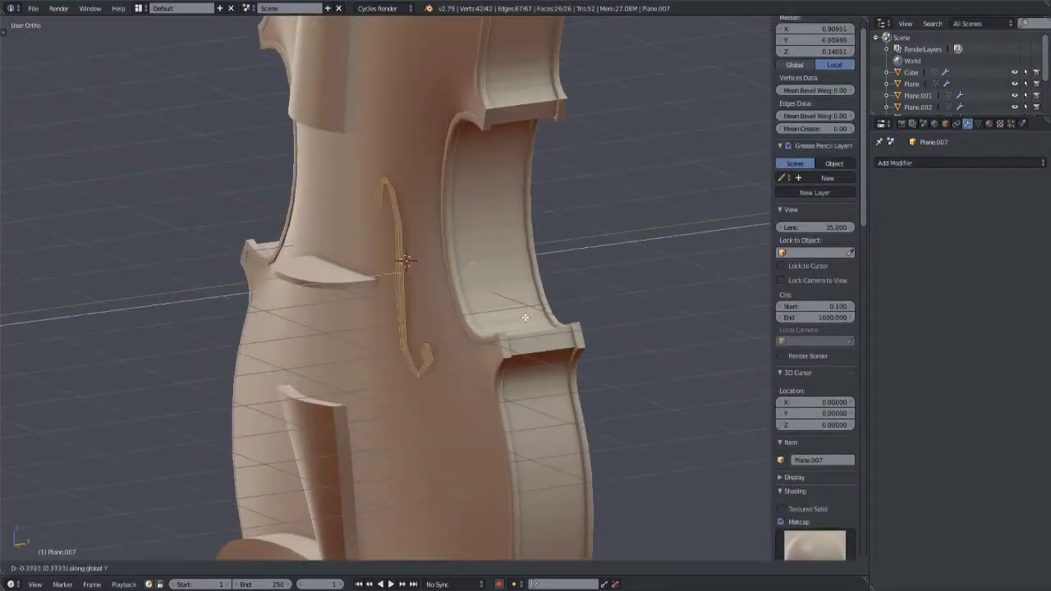
Step: In Top Ortho wireframe view, move the f-hole outline into place over the reference
key(KP_7)
key(z)
key(g)
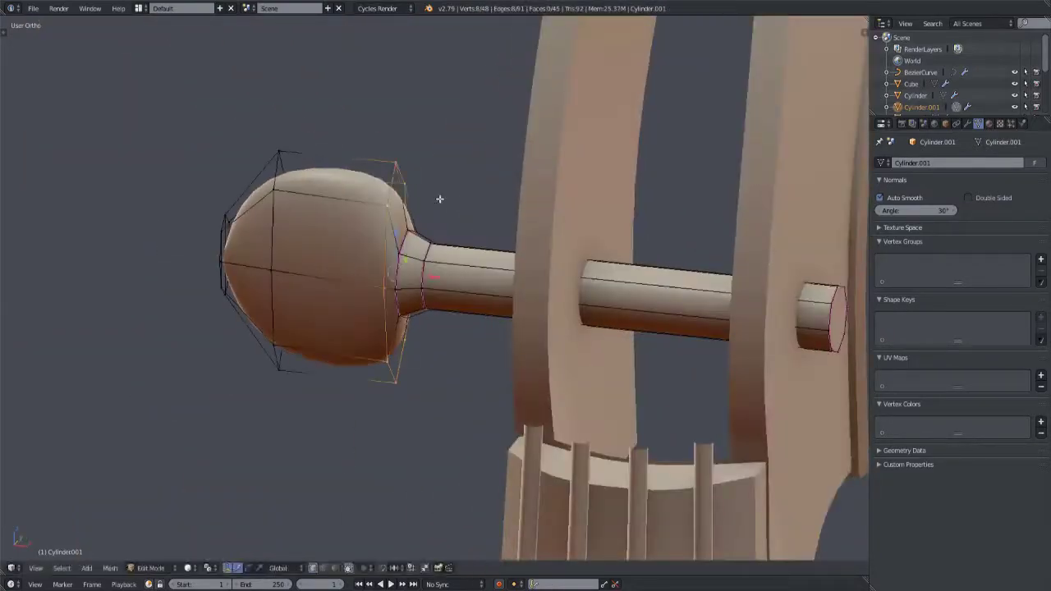
Step: Duplicate the tuning peg in Right Ortho view for the next peg position
middle_drag(406, 242, 480, 310)
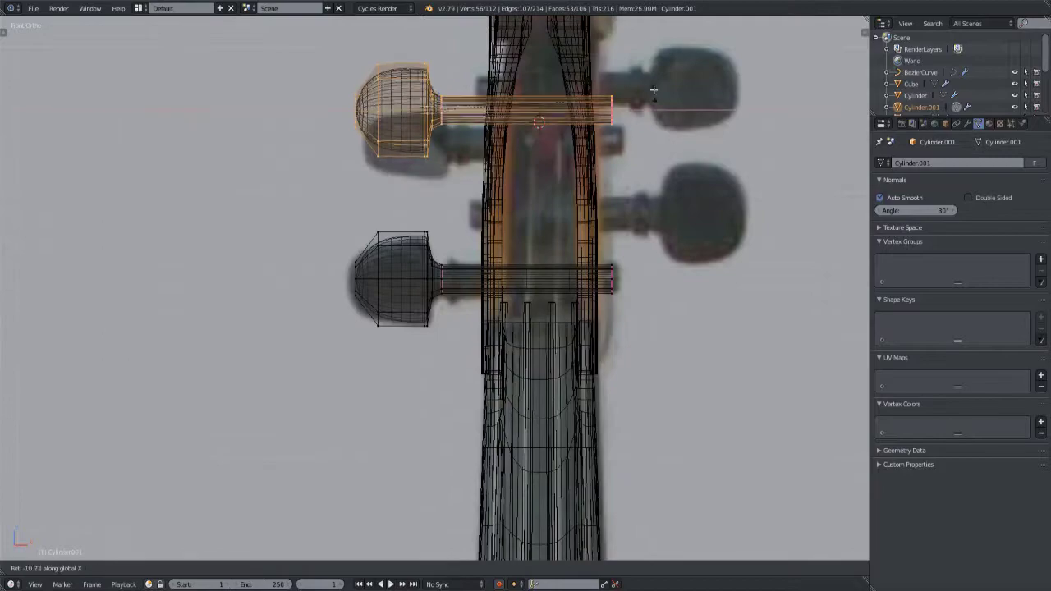
key(KP_3)
key(shift+d)
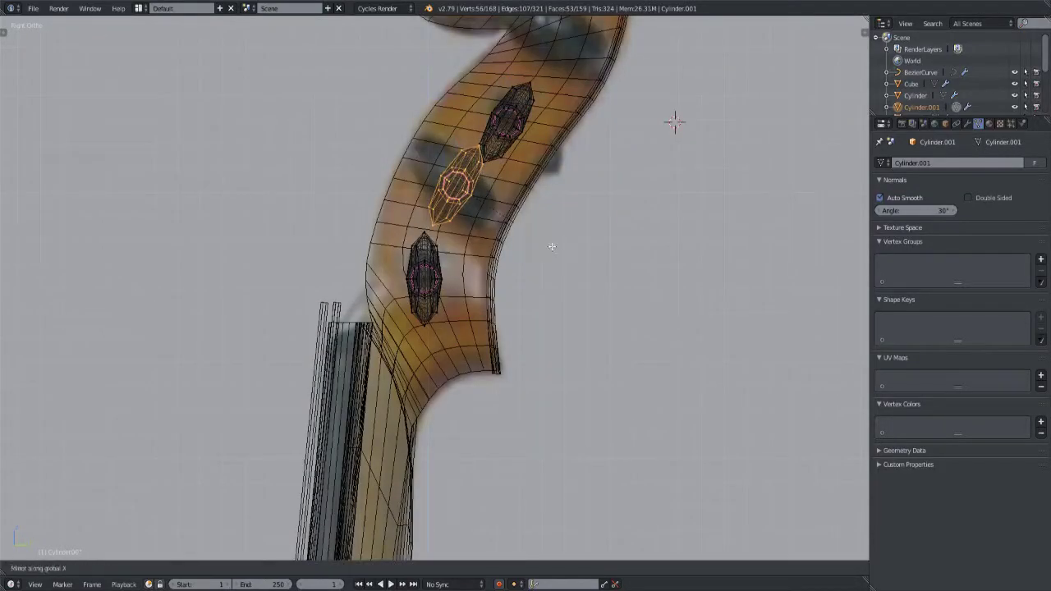